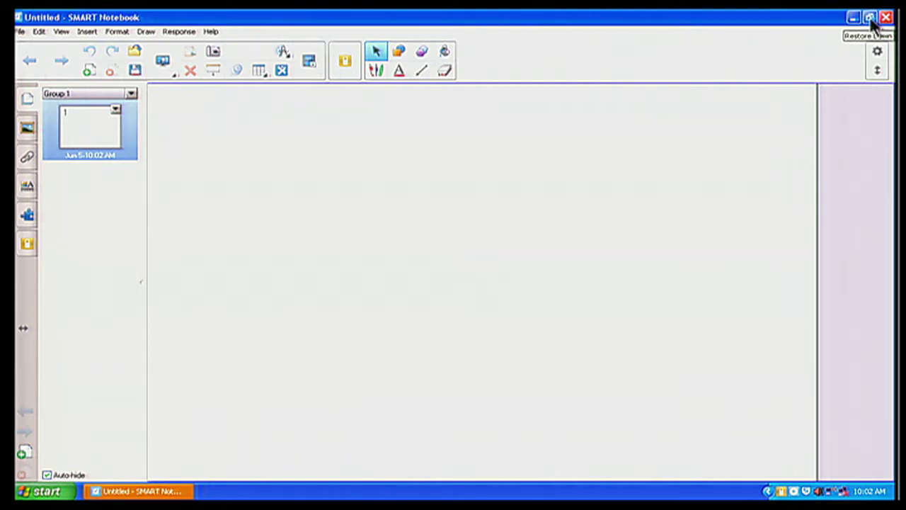
Preview the nose1 picture on the desktop and place it on the blank notebook page, with the notebook window maximized again.
click(870, 18)
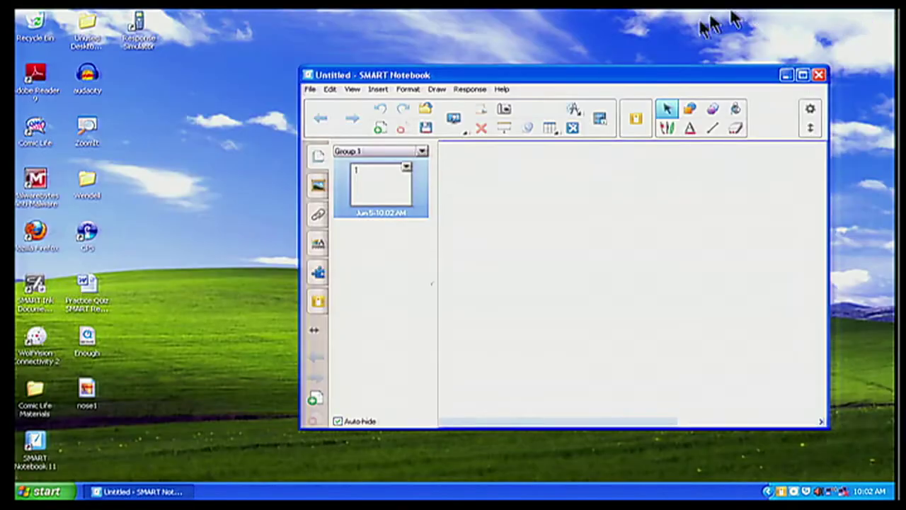
drag(553, 80, 606, 75)
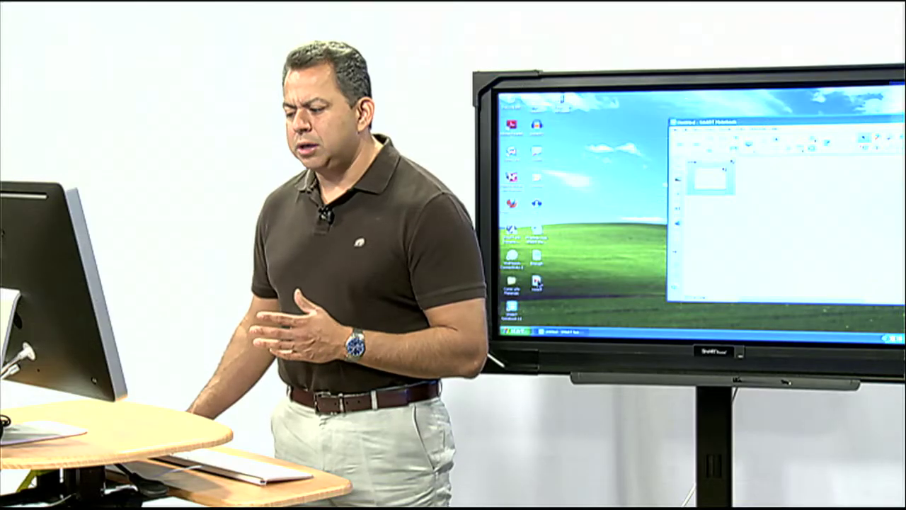
double_click(537, 281)
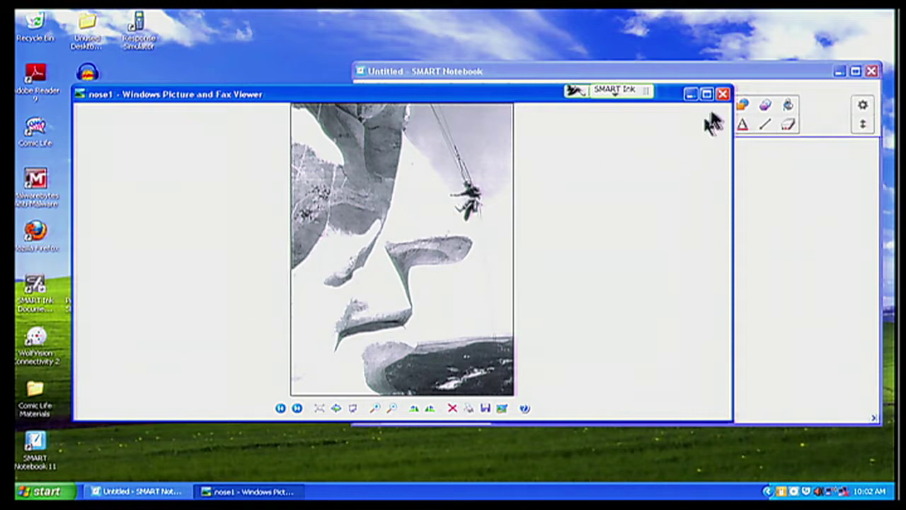
click(723, 94)
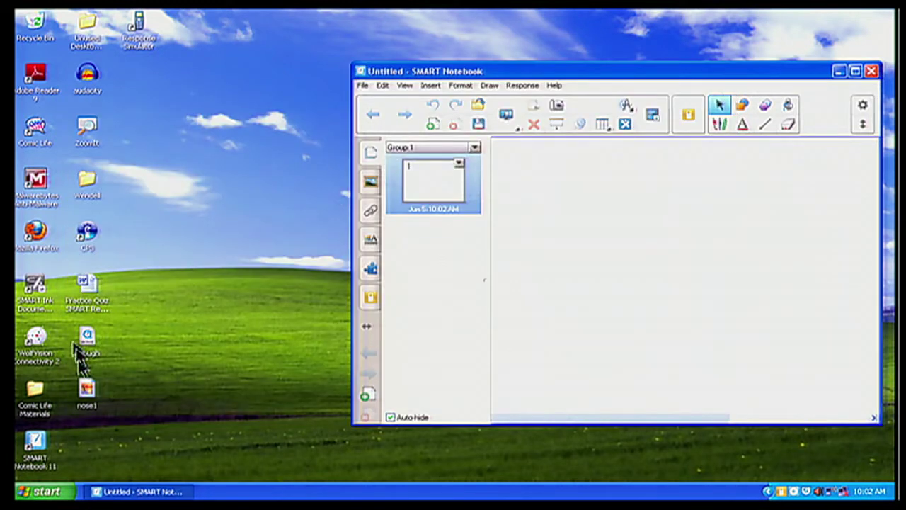
drag(88, 398, 510, 300)
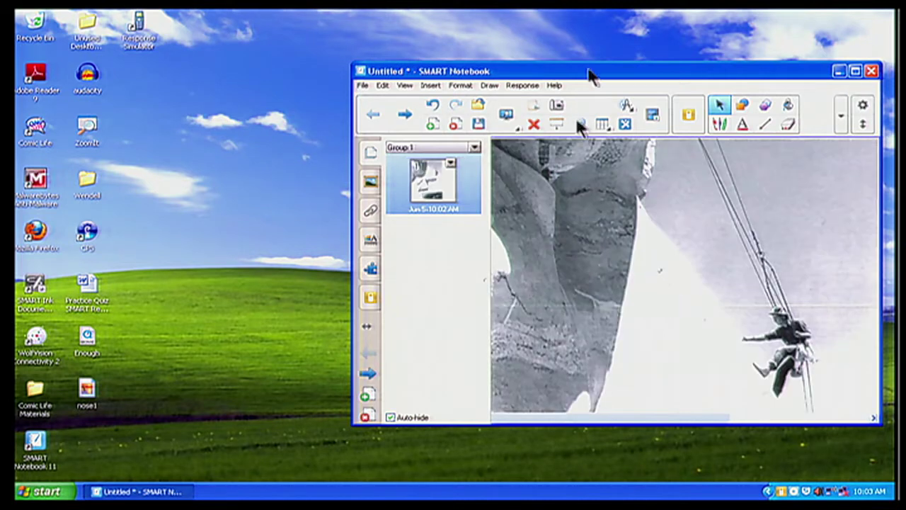
click(855, 70)
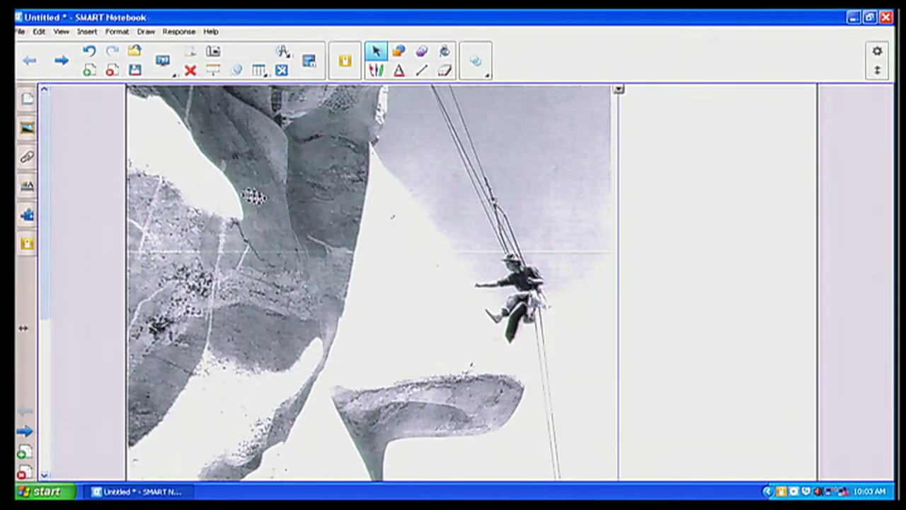
Browse the gallery's My Content pictures as far as the nose1 thumbnail.
click(27, 127)
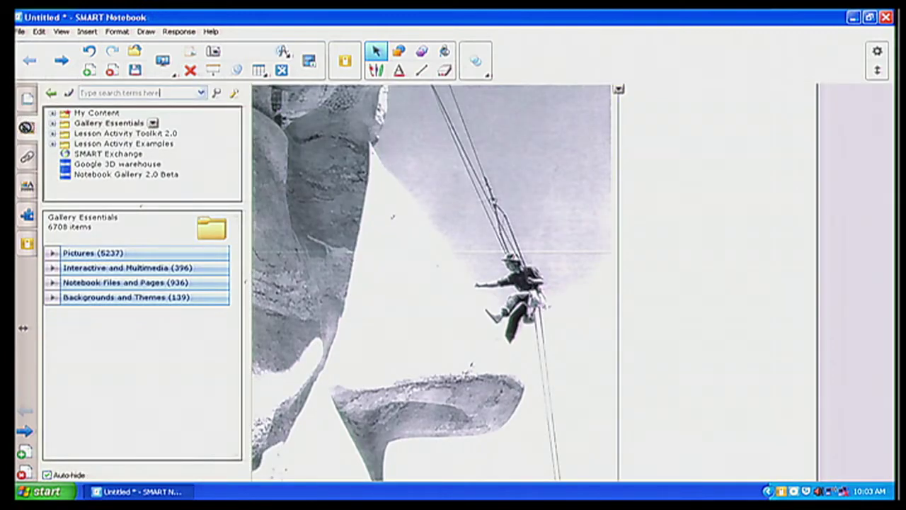
click(106, 123)
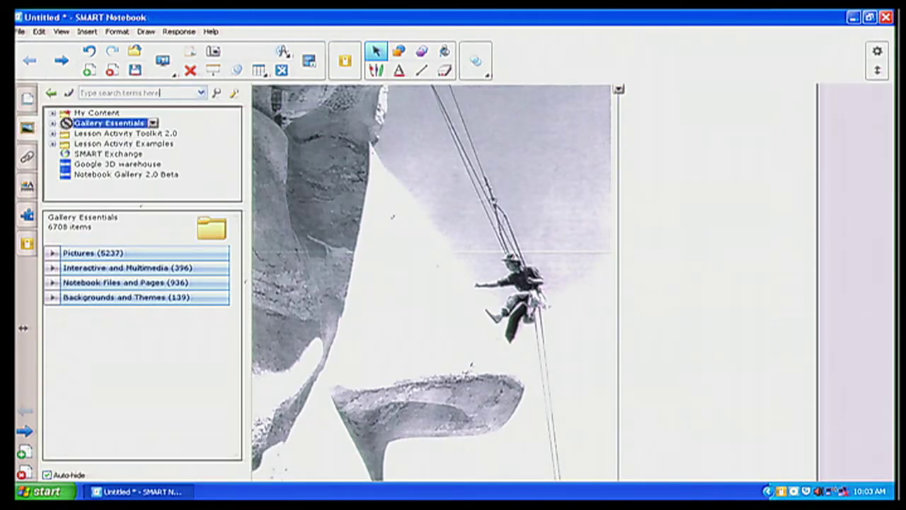
click(80, 114)
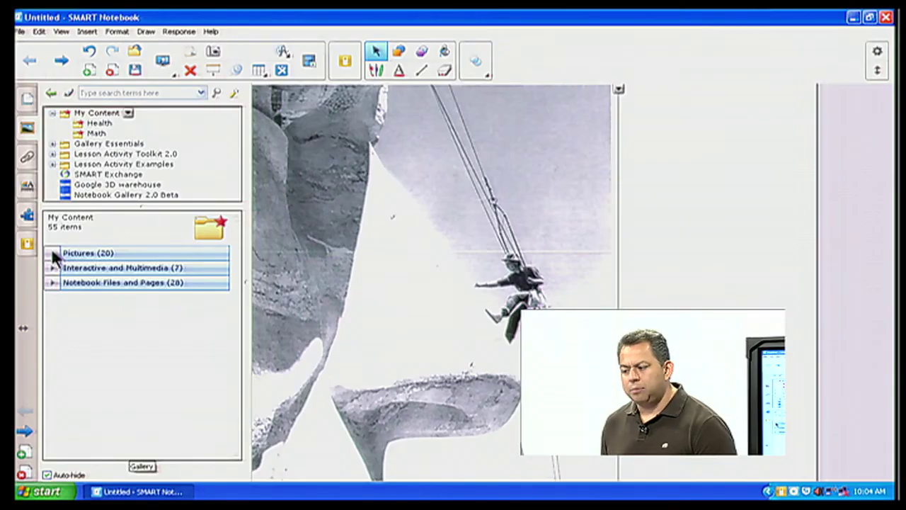
click(52, 253)
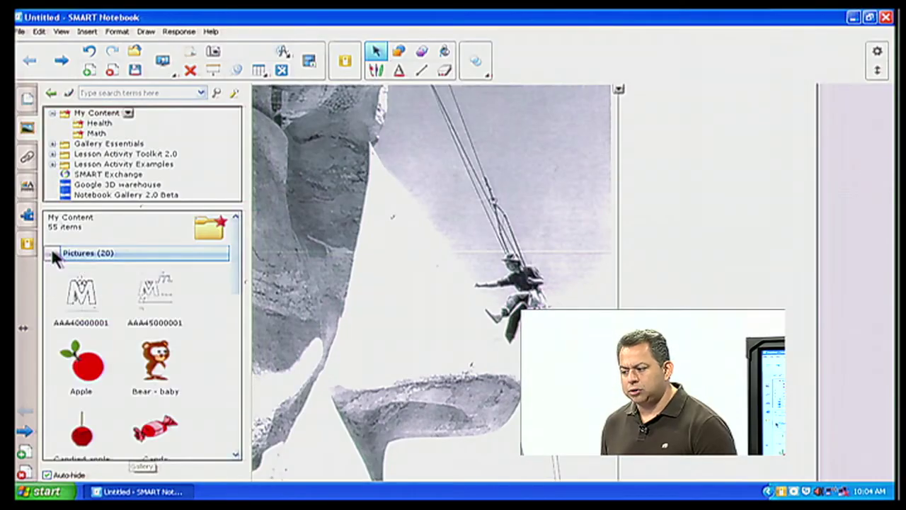
drag(239, 241, 235, 383)
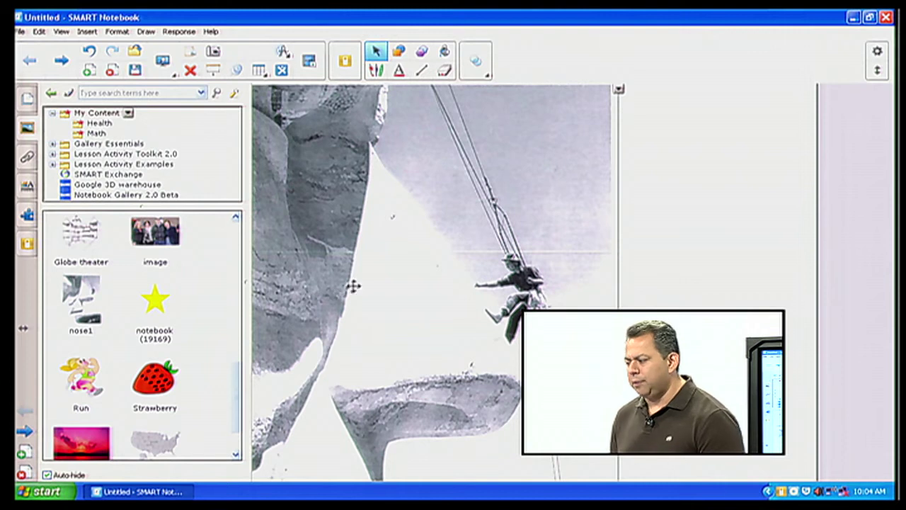
Delete the nose1 picture from the page and reopen the gallery.
click(618, 92)
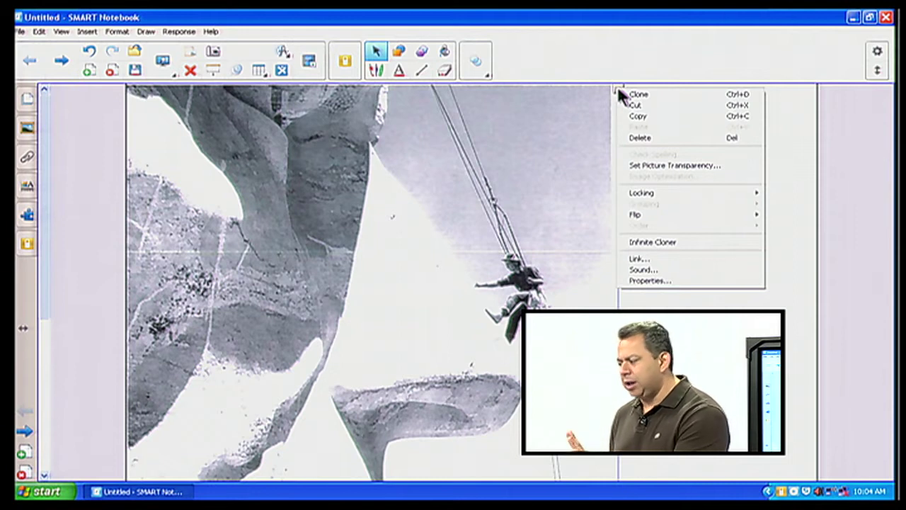
click(637, 138)
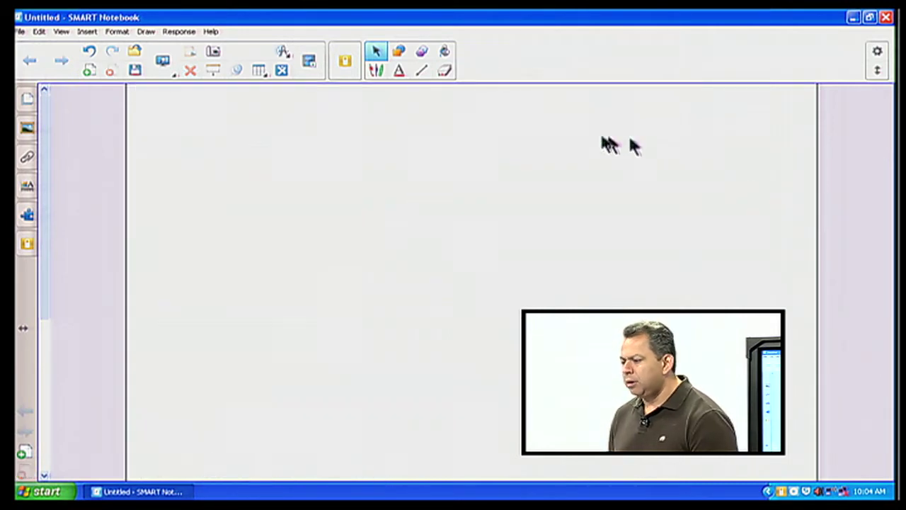
click(28, 129)
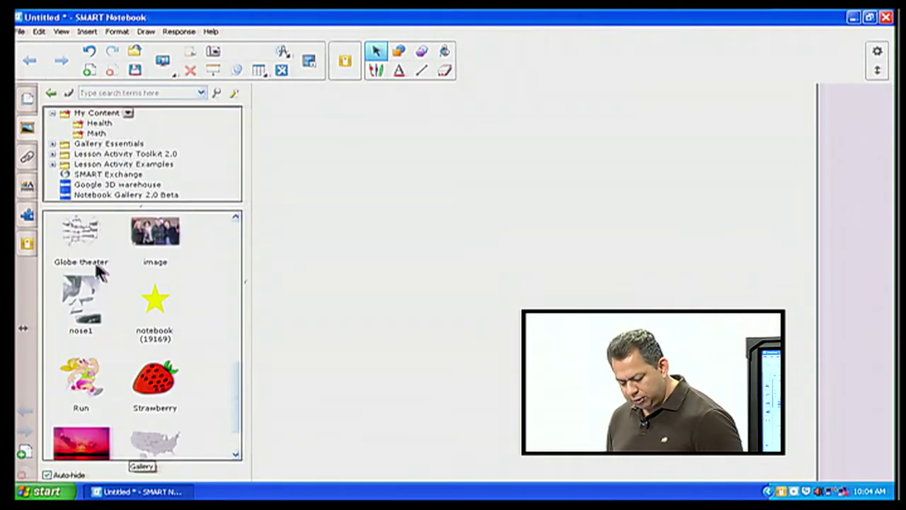
Start ZoomIt from the desktop, try its screen magnification, and return to the notebook window.
click(853, 18)
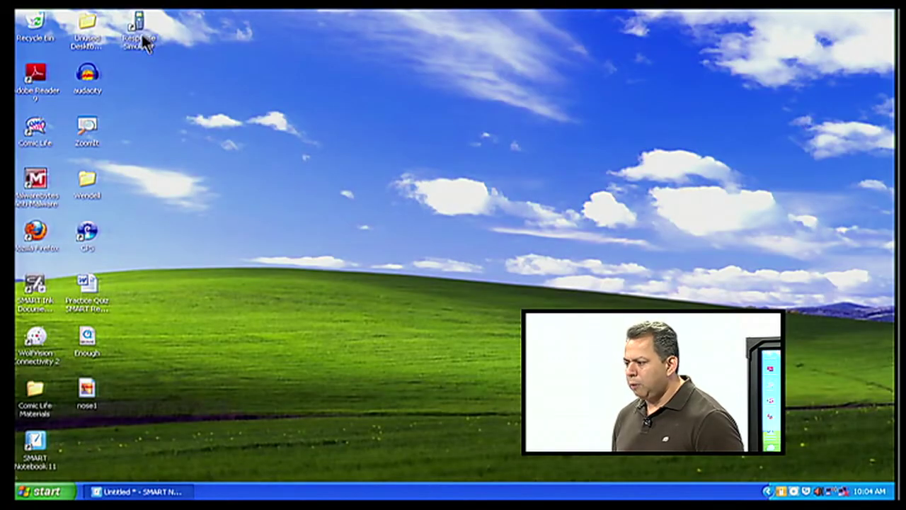
double_click(100, 133)
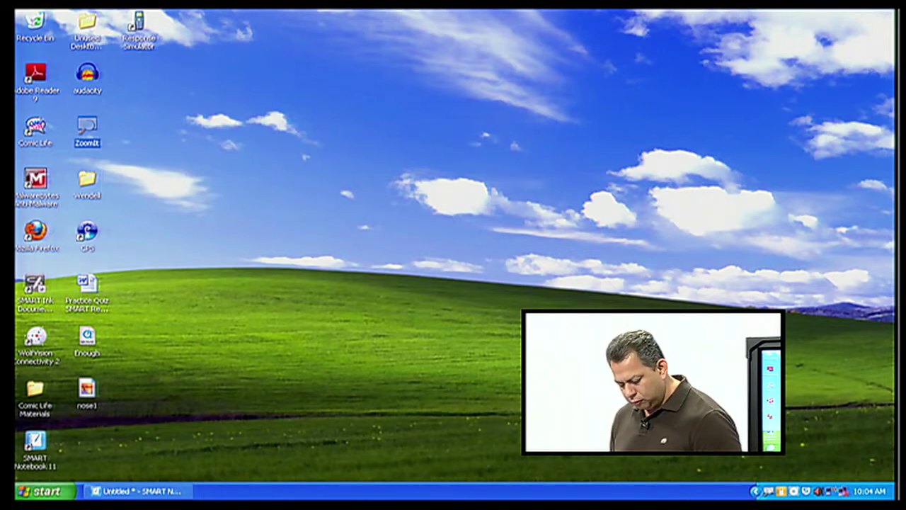
key(ctrl+1)
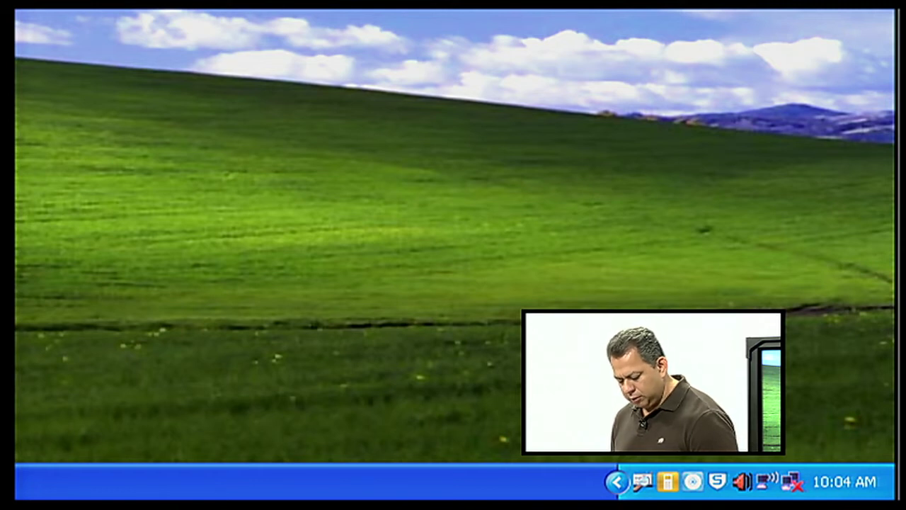
key(Escape)
click(139, 493)
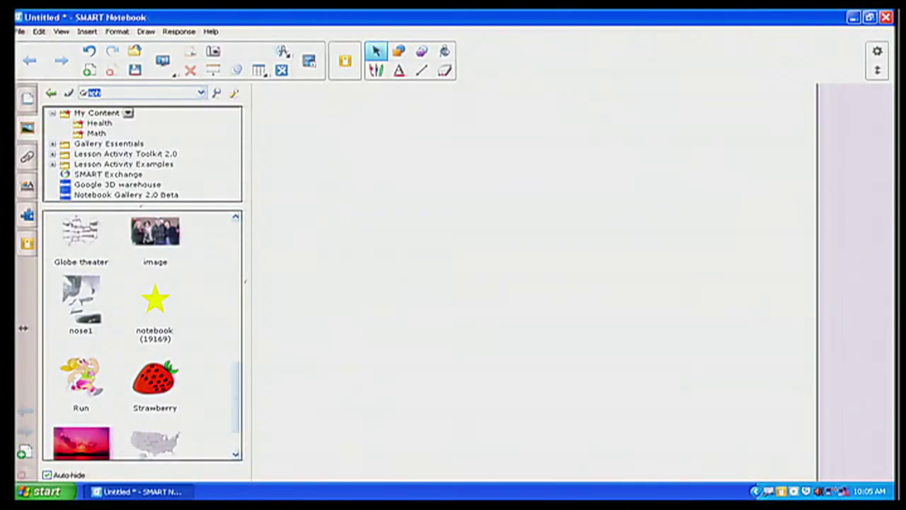
Search the gallery for "graph" and apply the XY axis - medium background to the page.
text(raph)
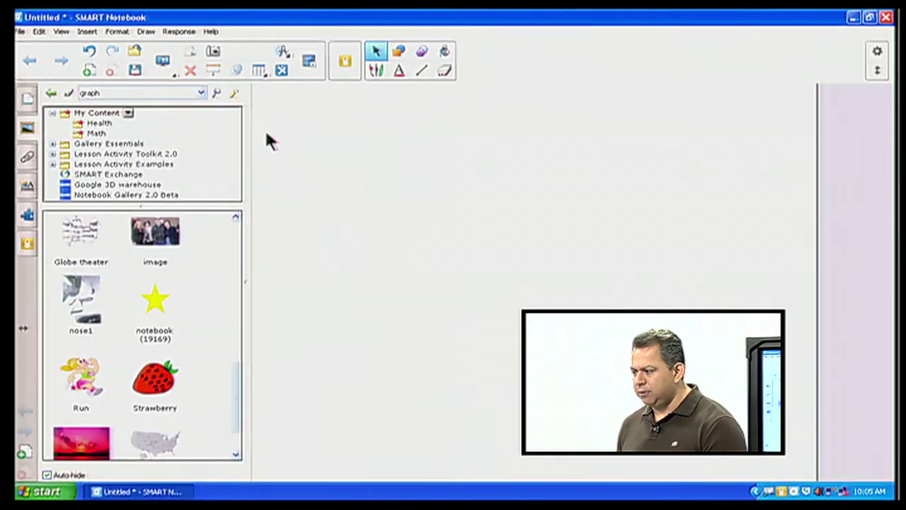
click(216, 93)
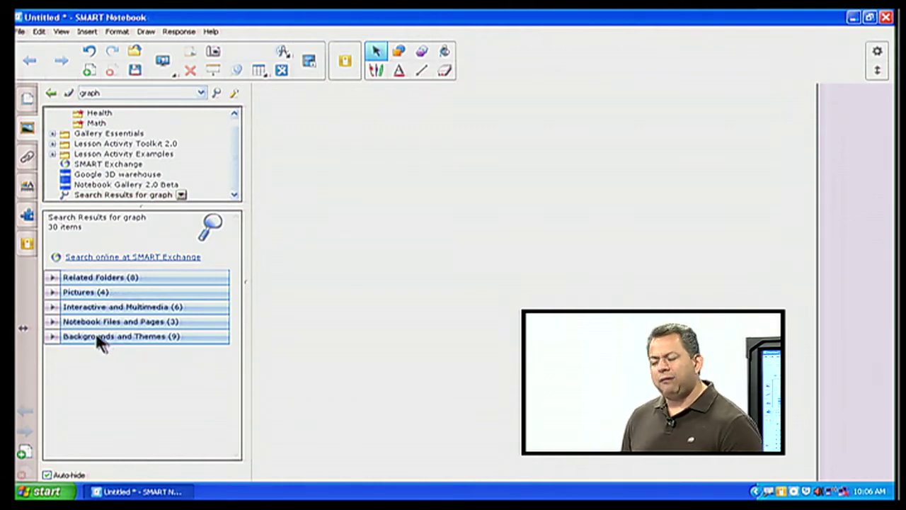
click(55, 339)
drag(235, 293, 235, 378)
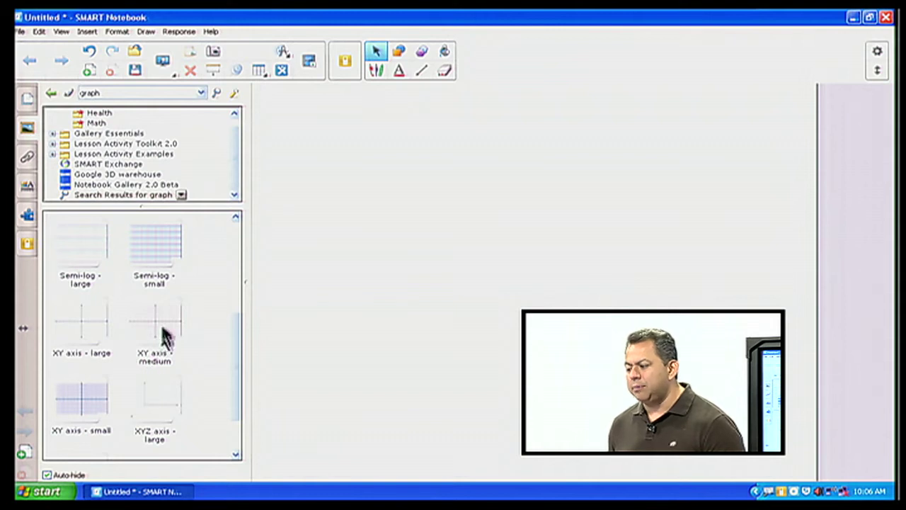
drag(153, 312, 340, 304)
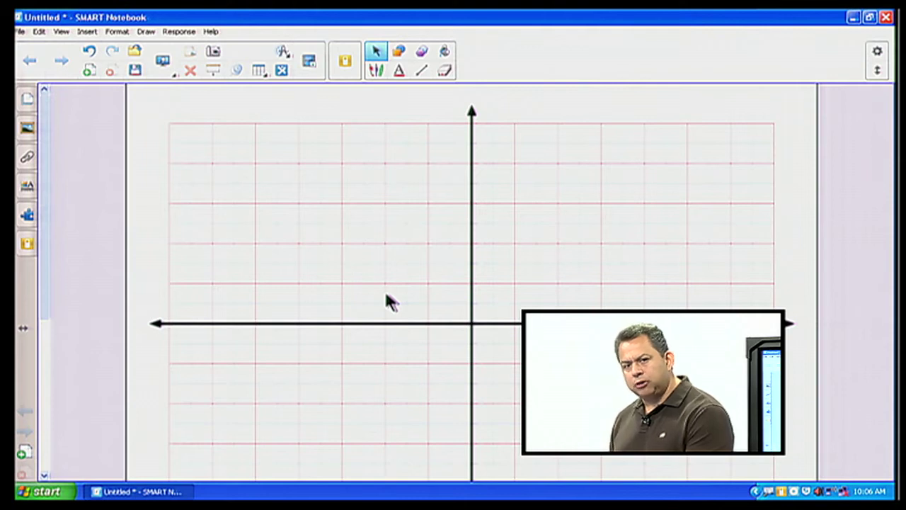
Place the nose1 picture from the gallery's My Content onto the graph page.
click(26, 129)
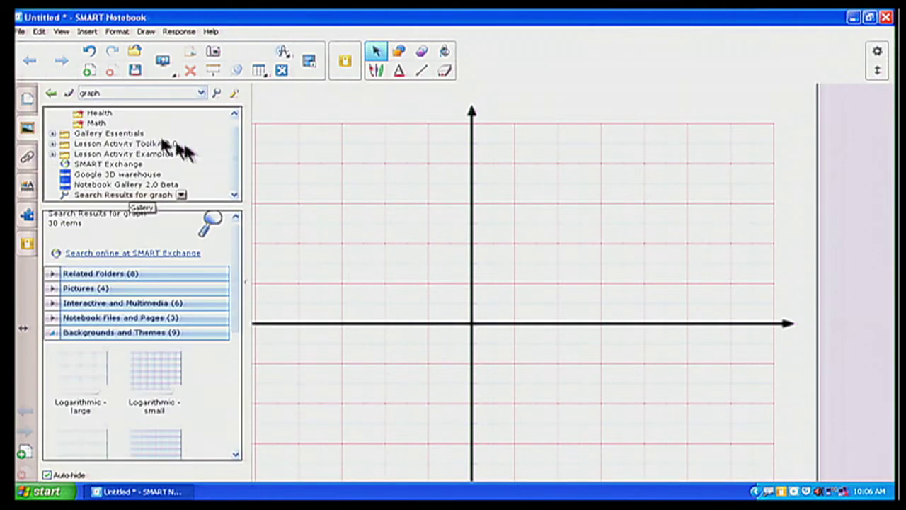
scroll(240, 159, up, 1)
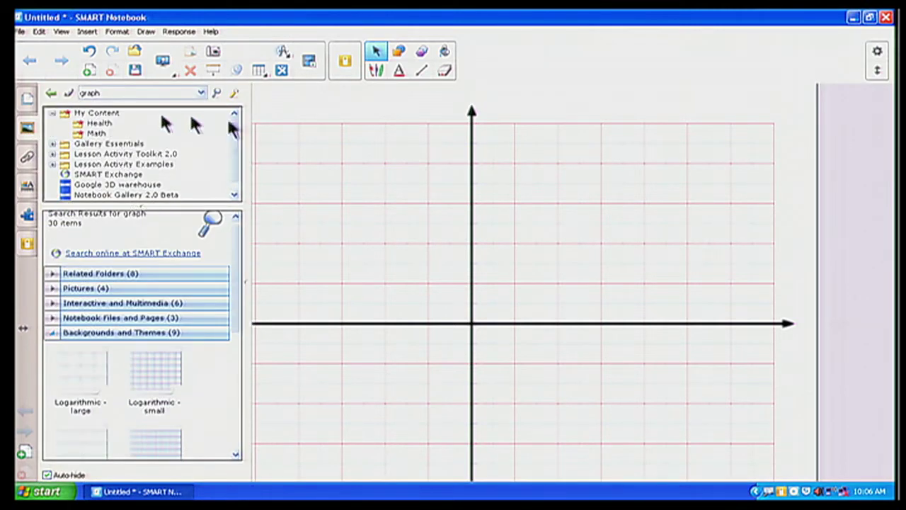
click(83, 115)
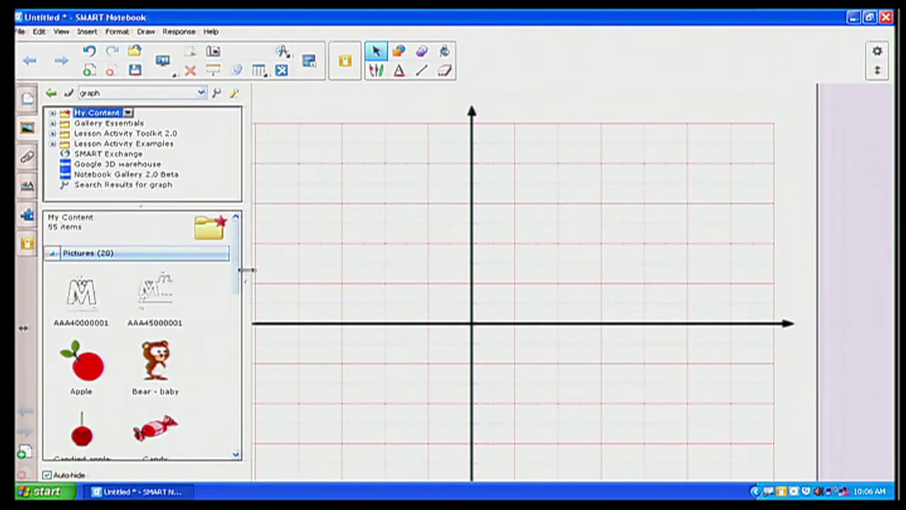
drag(239, 265, 234, 387)
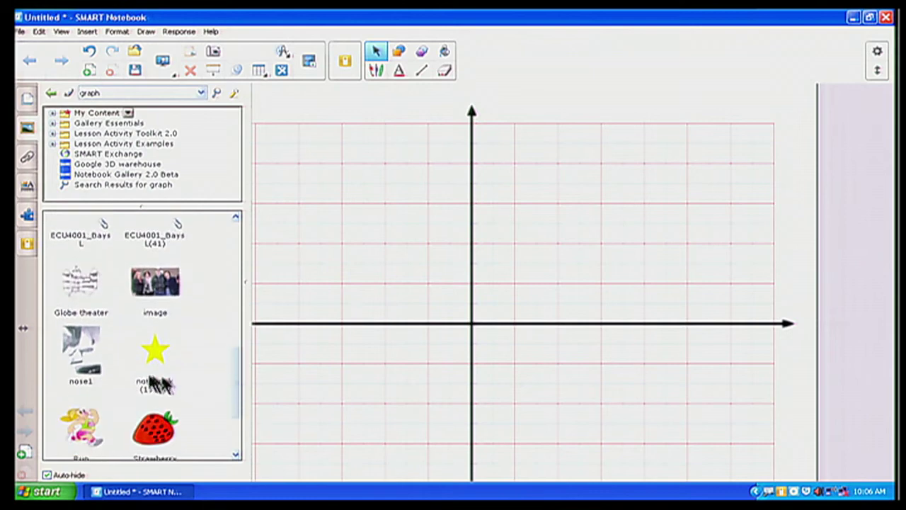
drag(80, 356, 511, 309)
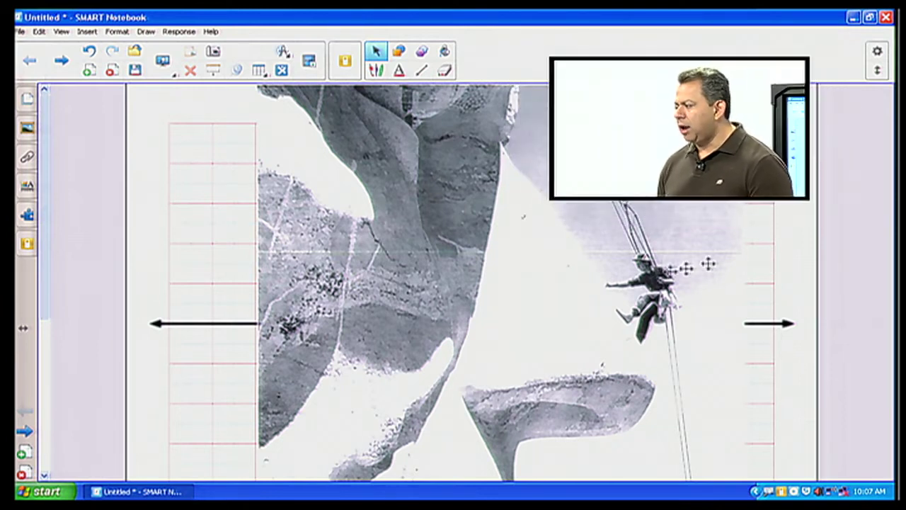
Shrink the nose1 picture and position it inside the grid's upper-left quadrant, just above the x-axis.
click(580, 266)
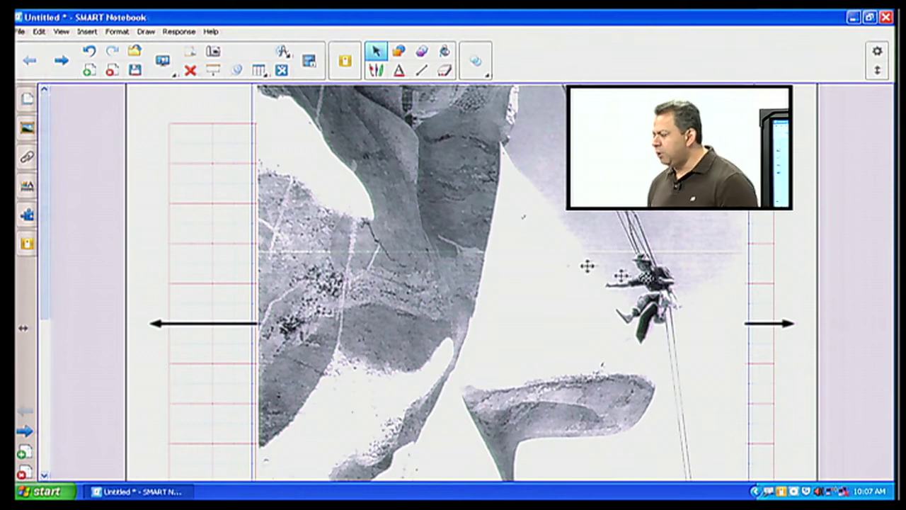
scroll(836, 200, down, 5)
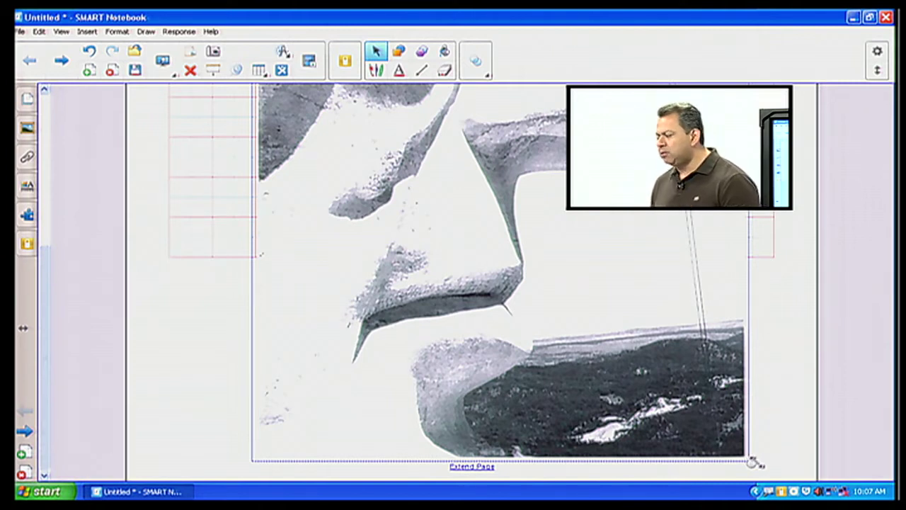
drag(752, 463, 532, 187)
scroll(653, 212, up, 4)
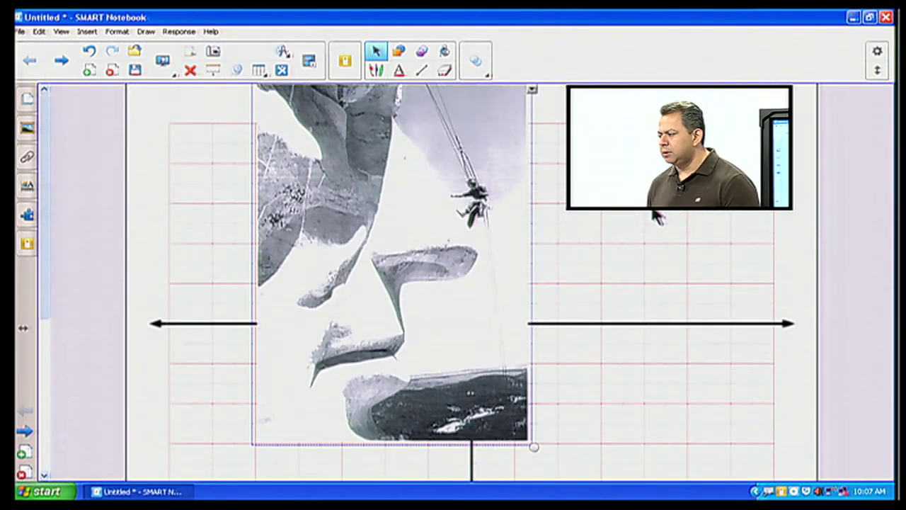
drag(535, 447, 423, 297)
drag(332, 176, 346, 203)
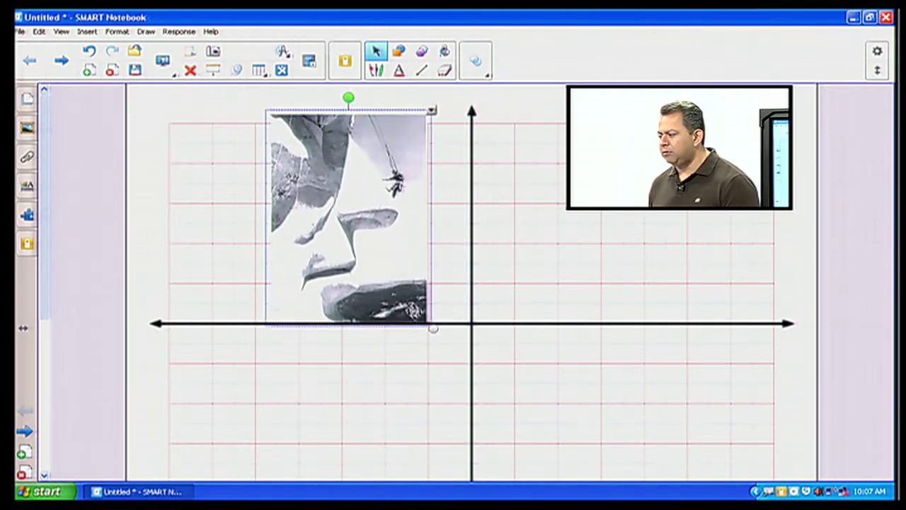
drag(433, 327, 418, 308)
drag(342, 229, 344, 240)
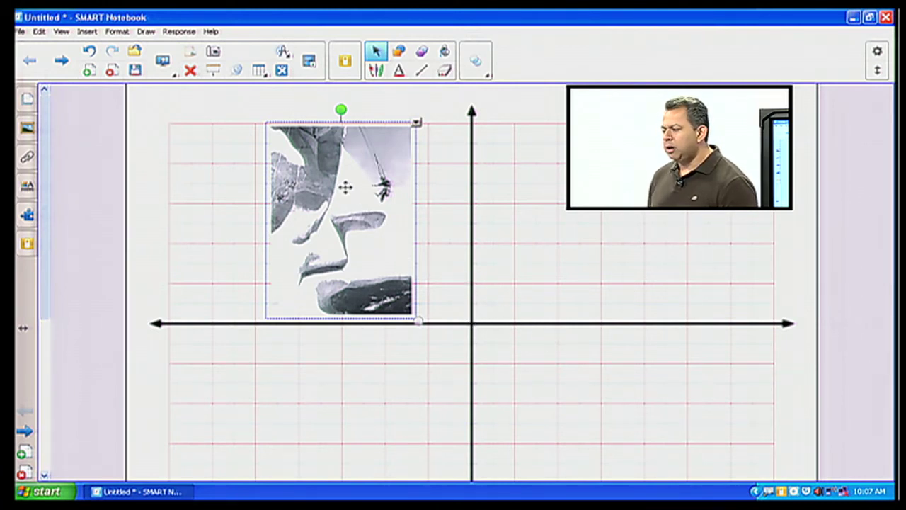
Move the nose1 picture over the origin of the axes and look at its Flip option.
drag(331, 186, 504, 276)
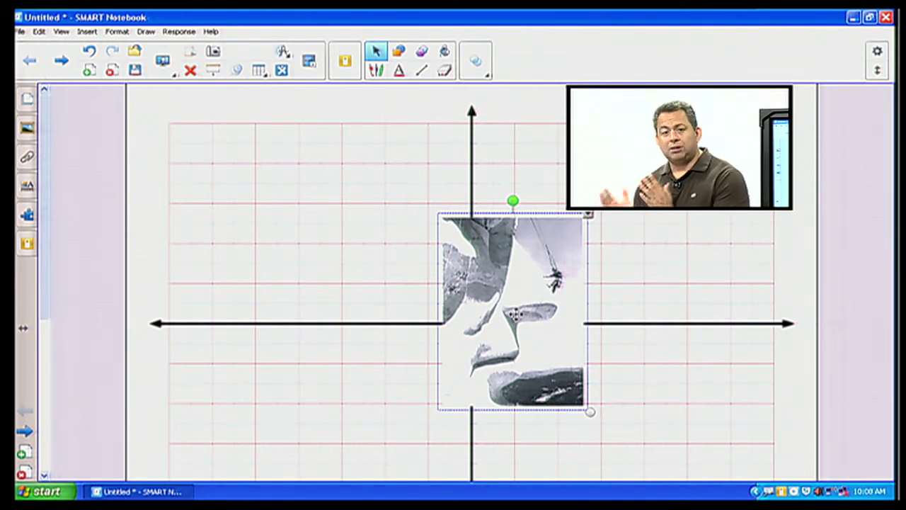
click(589, 215)
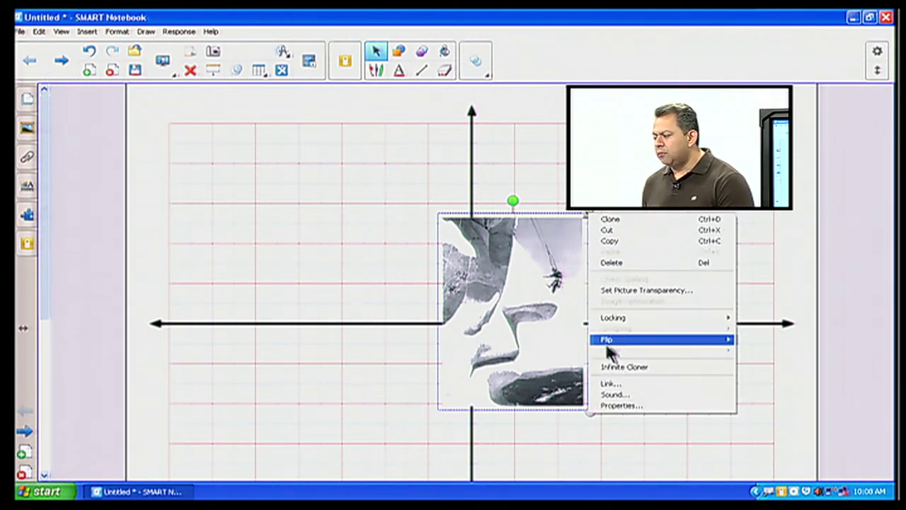
mouse_move(607, 340)
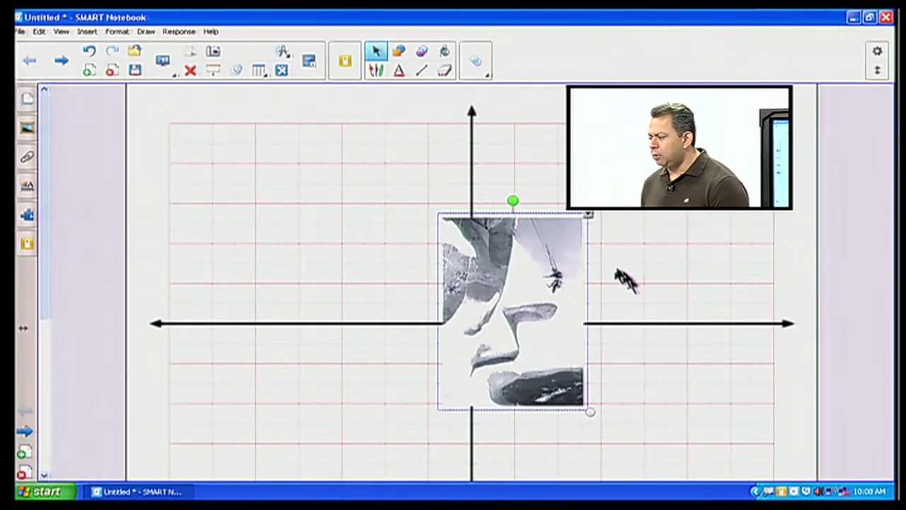
Flip the nose1 picture horizontally and raise its transparency so the axes show through it.
click(588, 214)
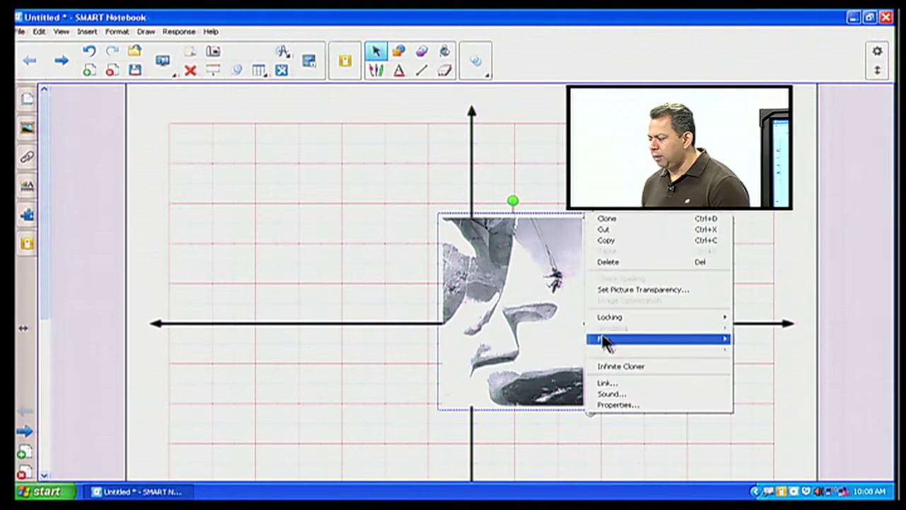
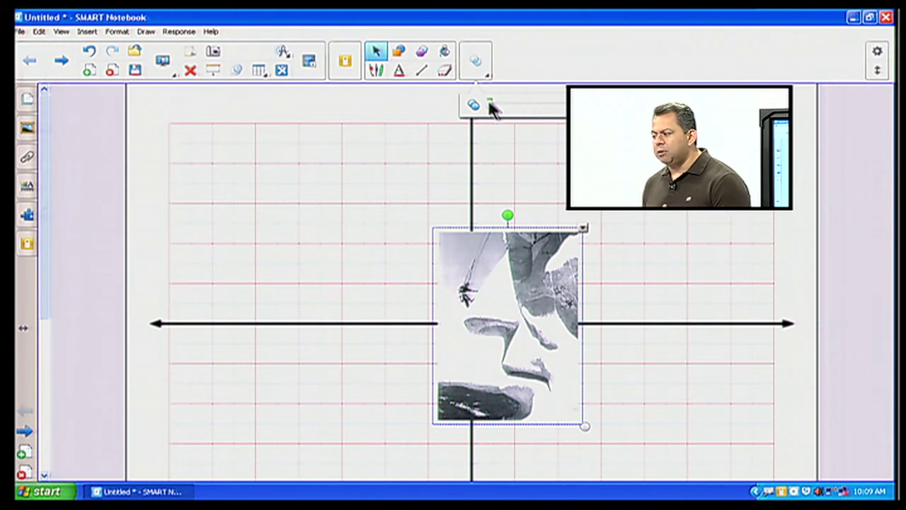
drag(498, 106, 506, 107)
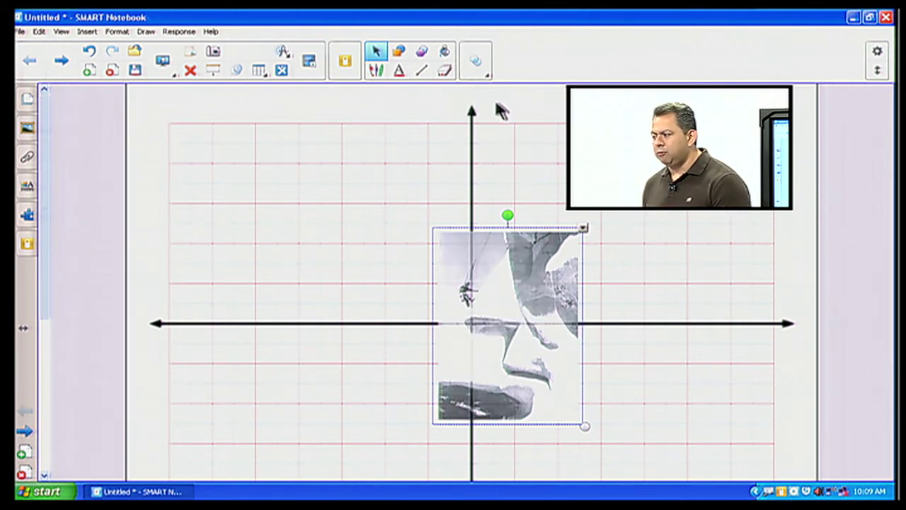
click(484, 76)
mouse_move(507, 106)
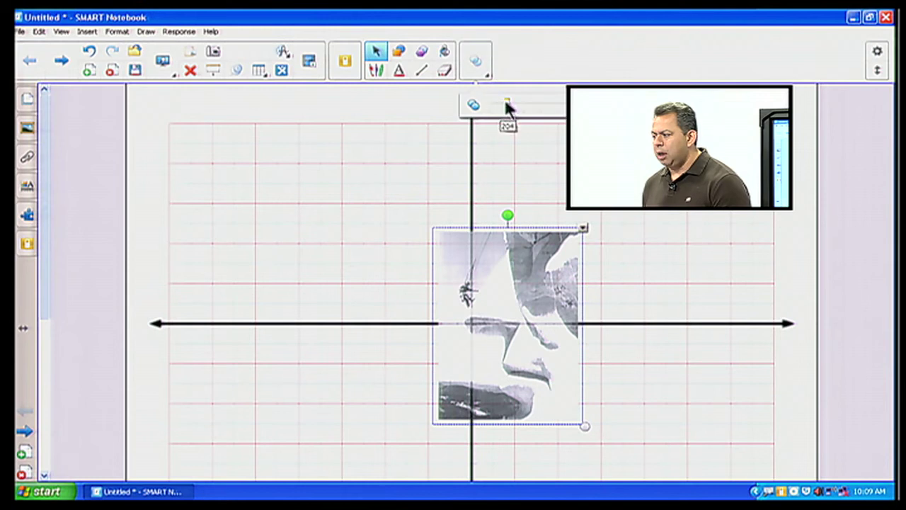
drag(520, 107, 513, 106)
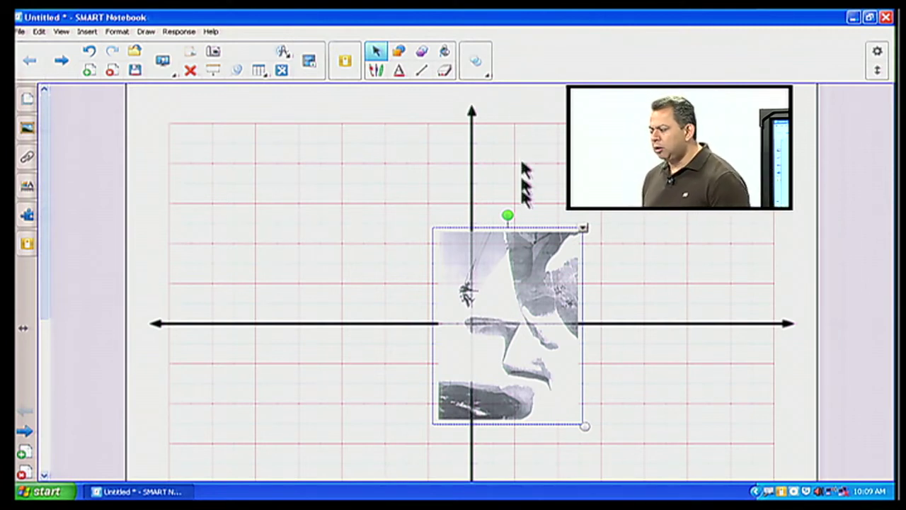
Shift the nose1 picture slightly right so the nose tip sits at the origin, and lock it in place.
drag(491, 281, 508, 285)
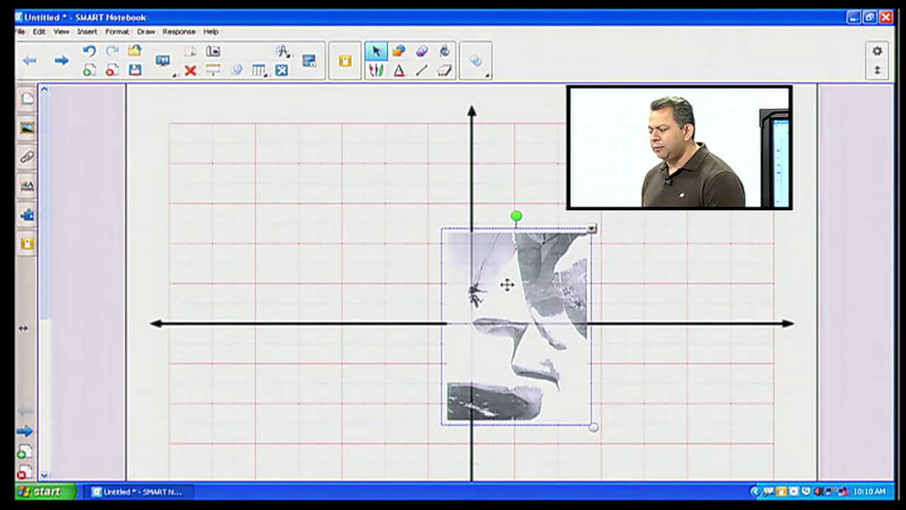
click(636, 218)
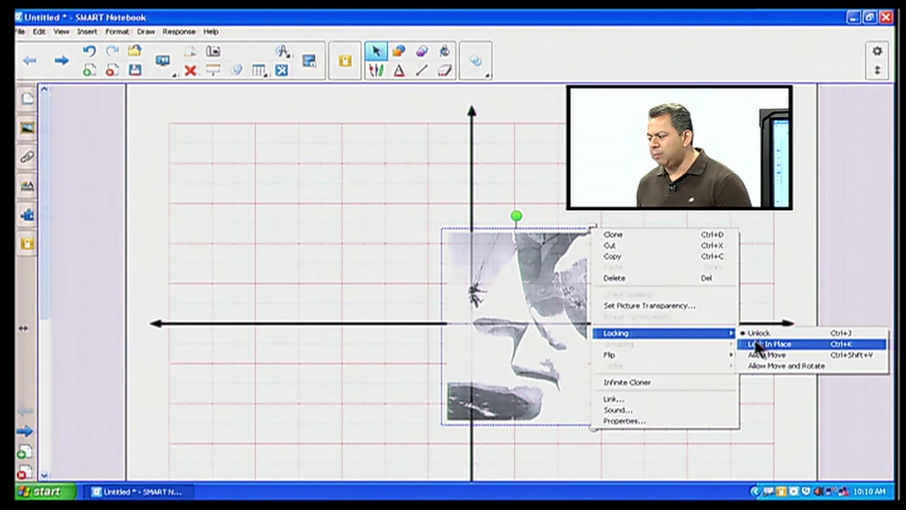
click(757, 345)
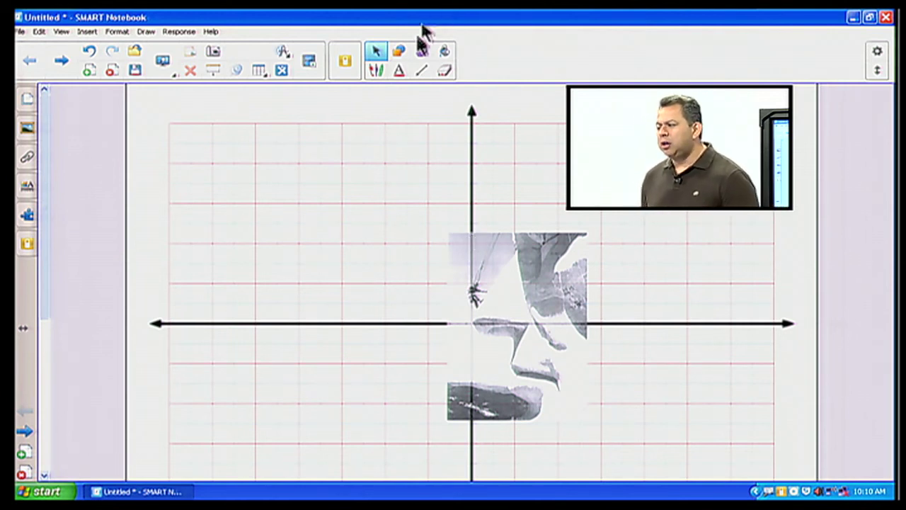
Draw two solid black straight lines from the origin, one slanting up-right near the picture's upper edge and one rightward along the x-axis.
click(382, 69)
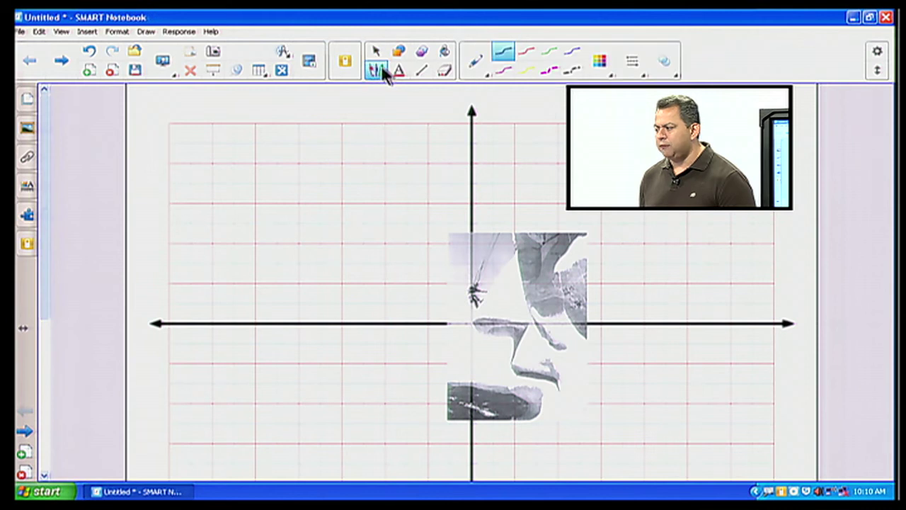
click(423, 71)
click(472, 52)
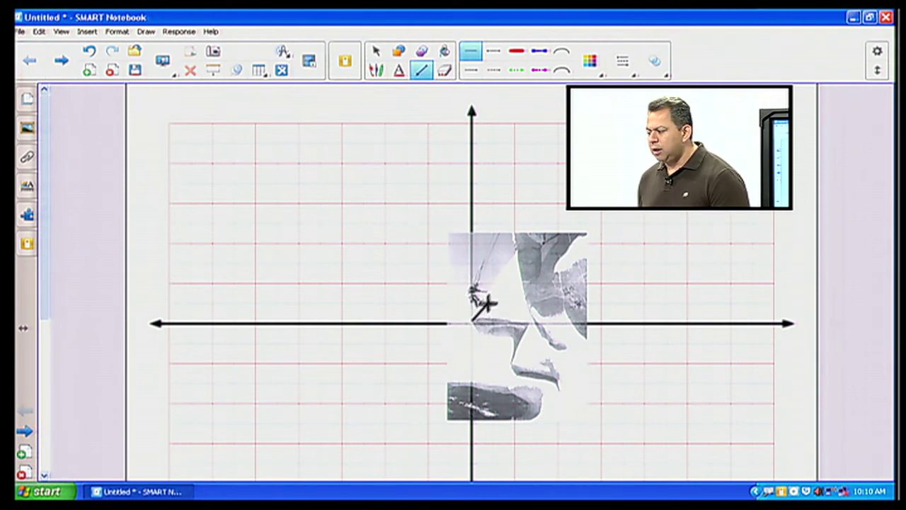
drag(496, 287, 530, 241)
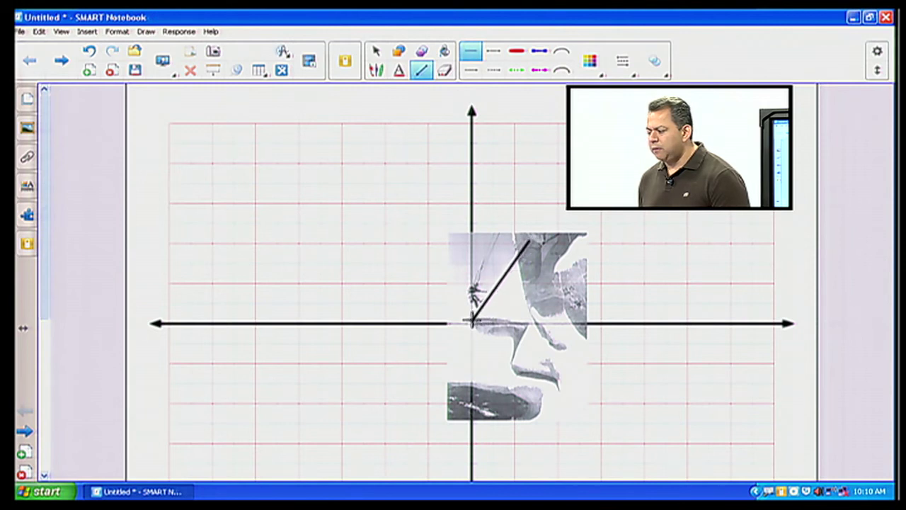
mouse_move(472, 322)
mouse_down()
mouse_move(243, 479)
mouse_move(451, 392)
mouse_move(467, 376)
mouse_move(665, 318)
mouse_move(542, 322)
mouse_up()
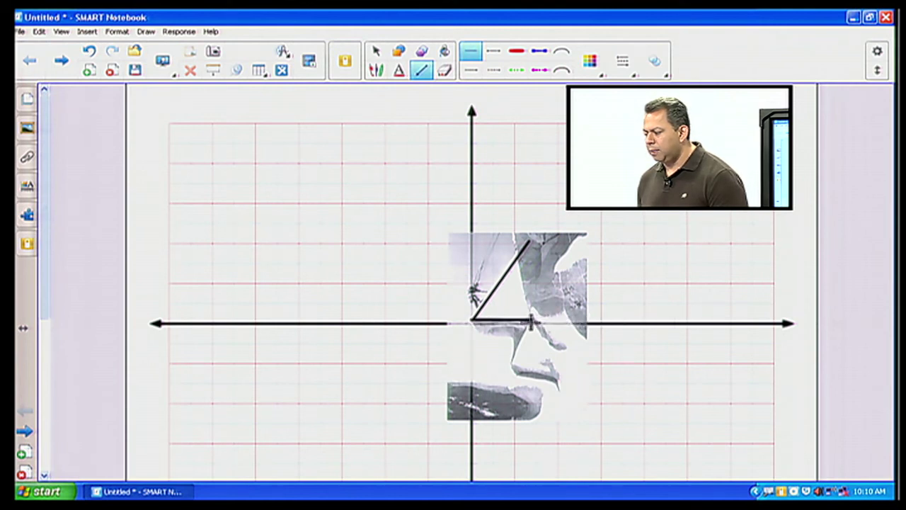